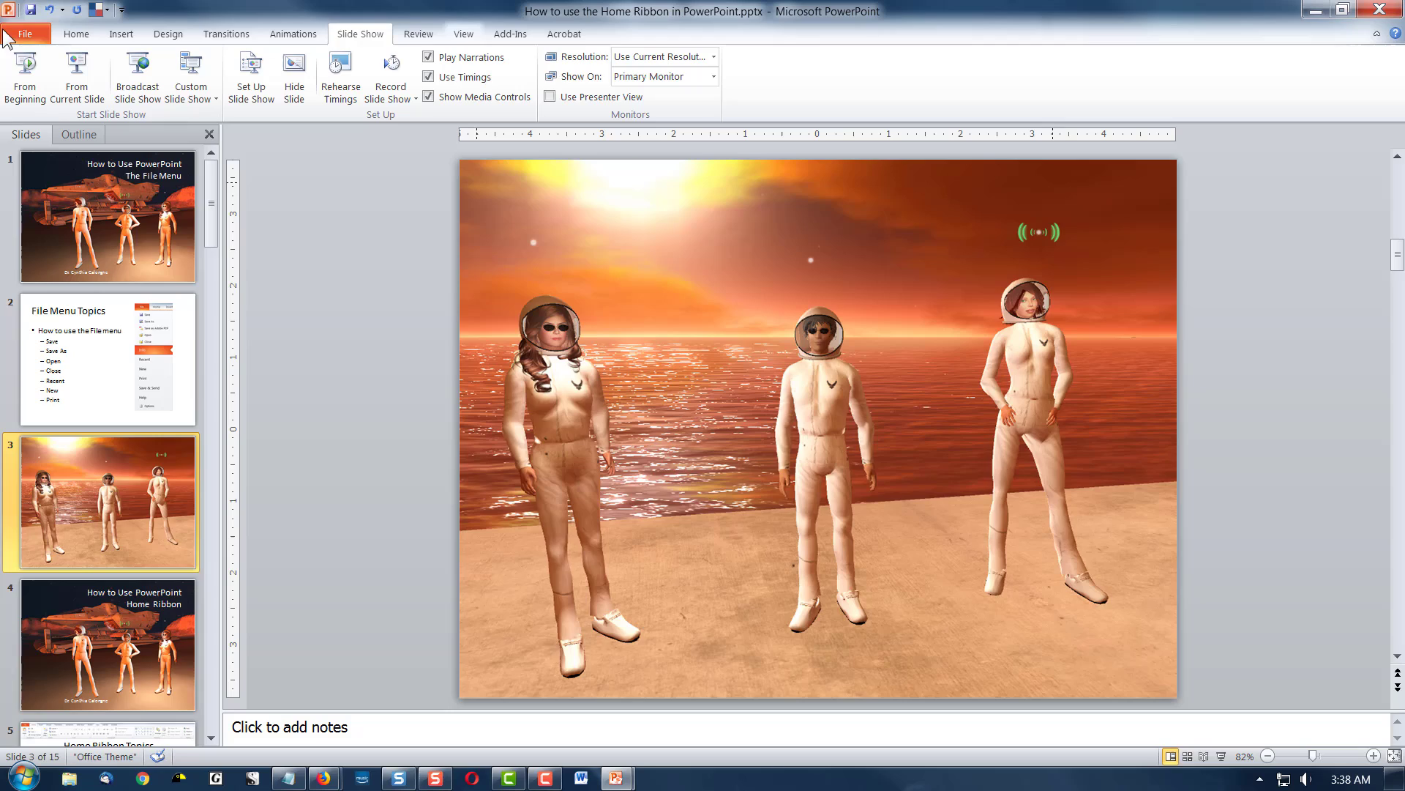
Step: Open Backstage's Recent page listing recently used presentations and places
left_click(27, 35)
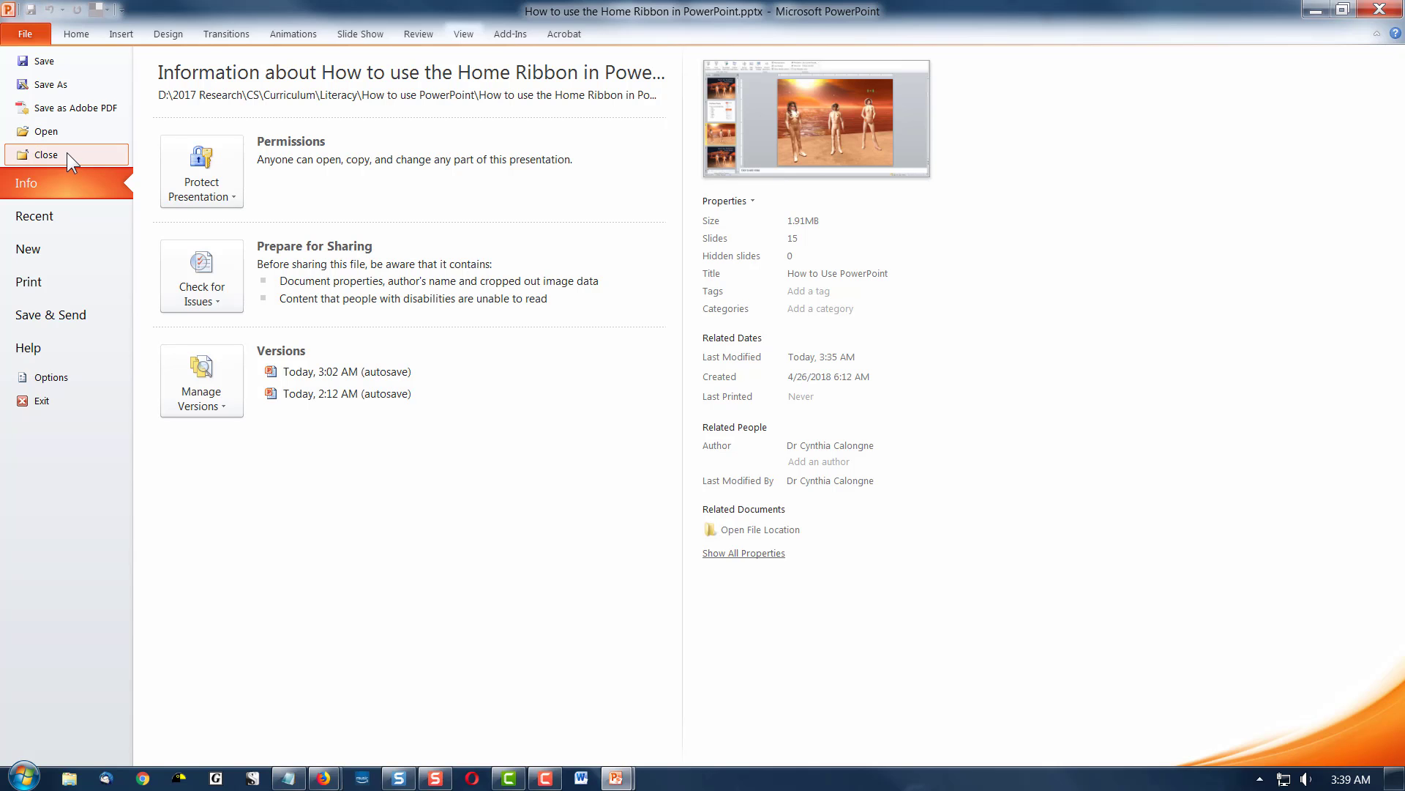
left_click(71, 218)
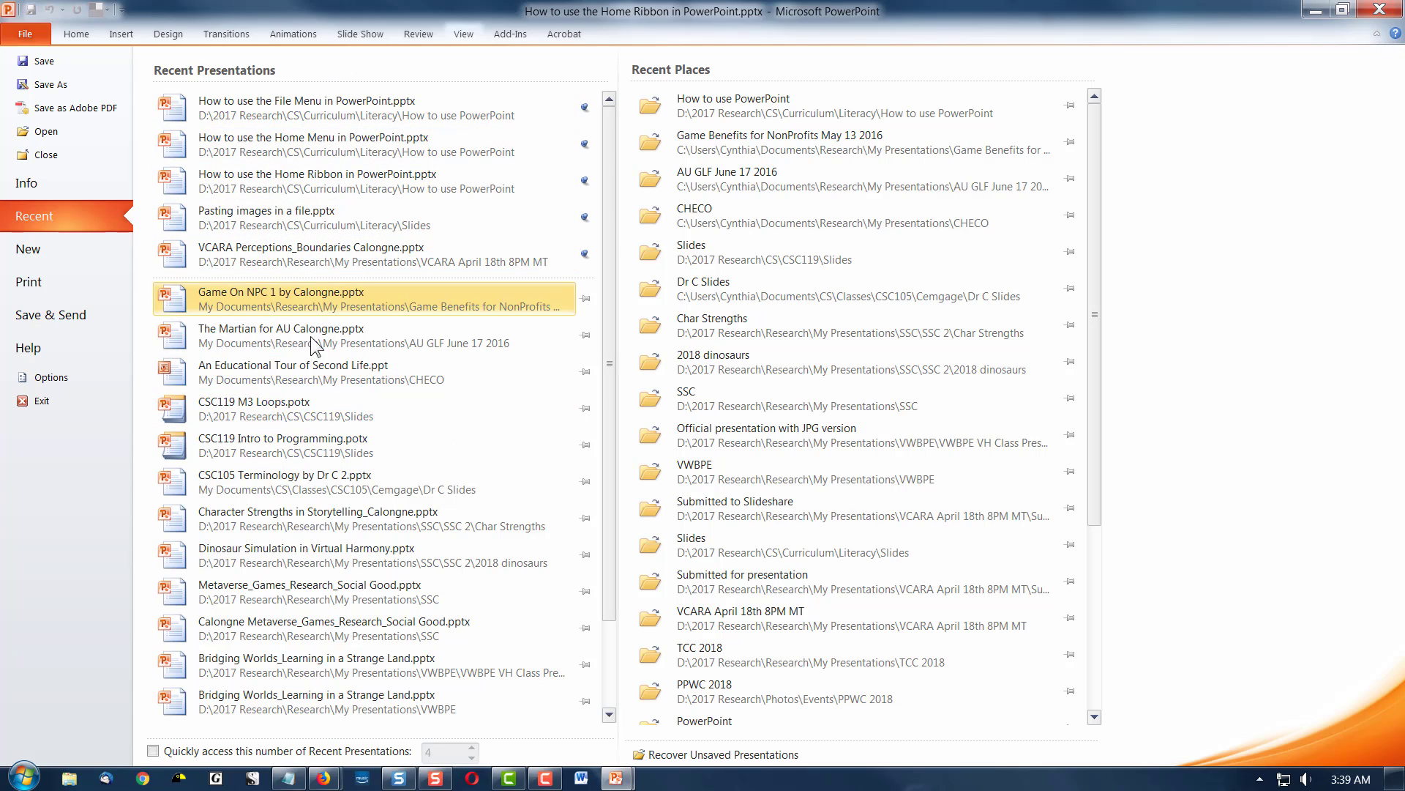
Step: Create a blank presentation from the New page, then return to the original tutorial presentation
left_click(43, 246)
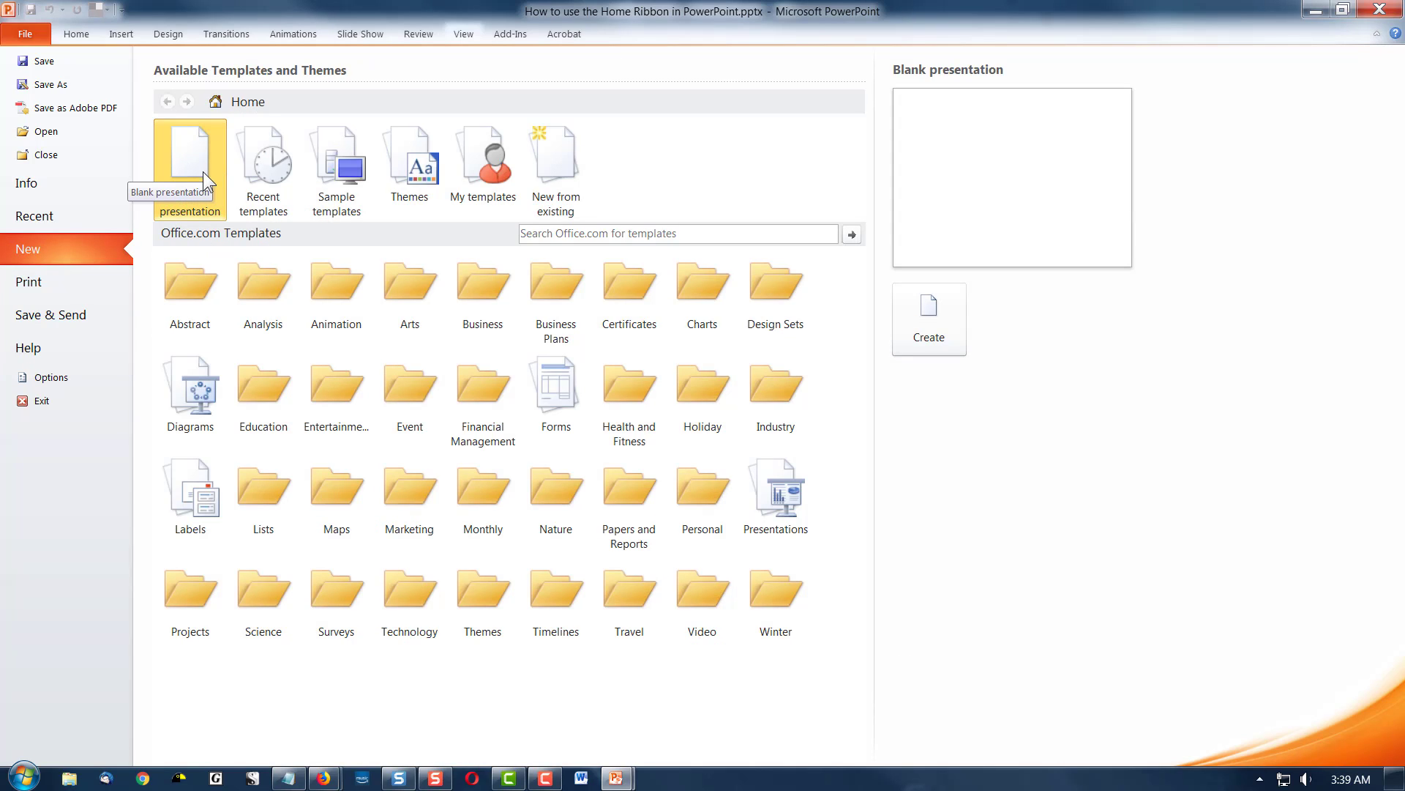
double_click(201, 143)
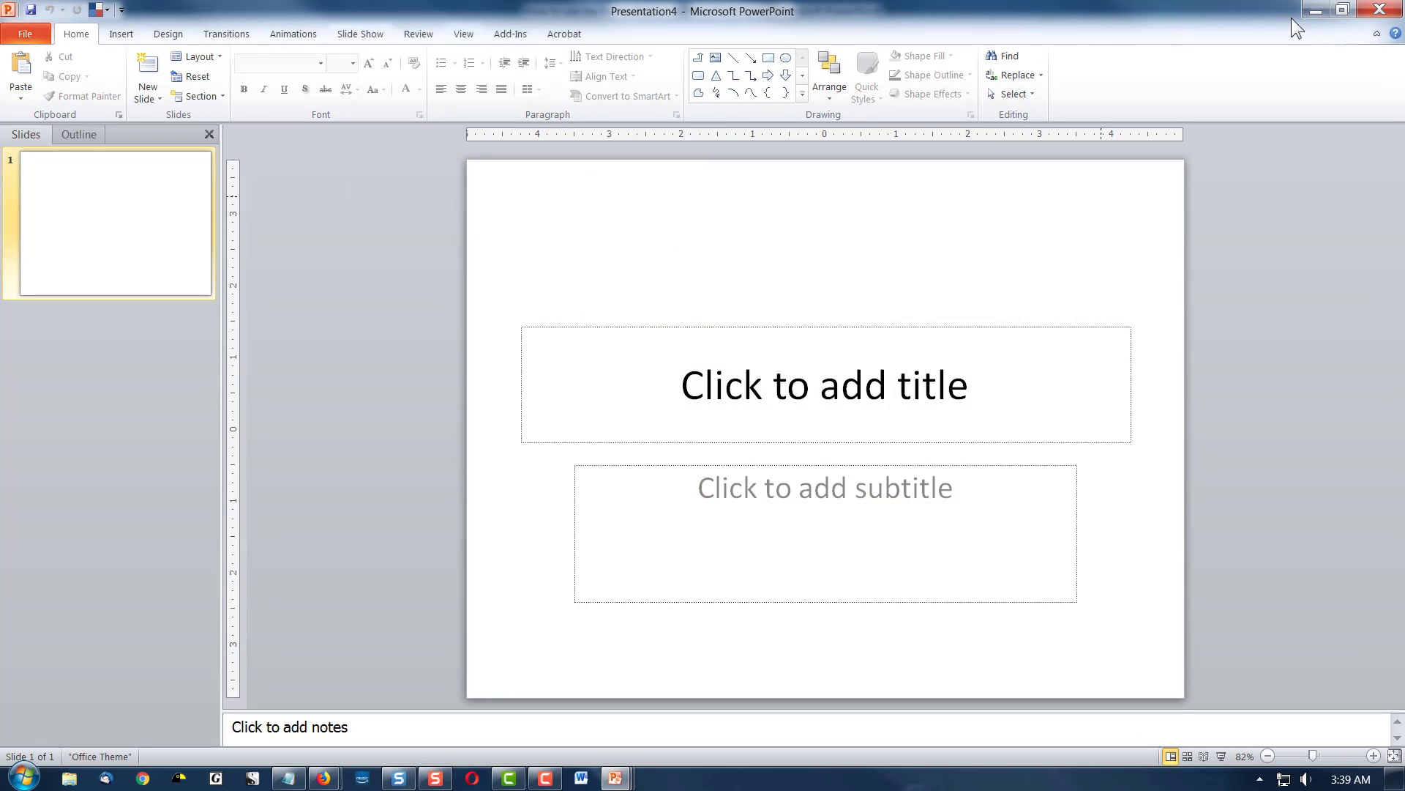
left_click(1314, 10)
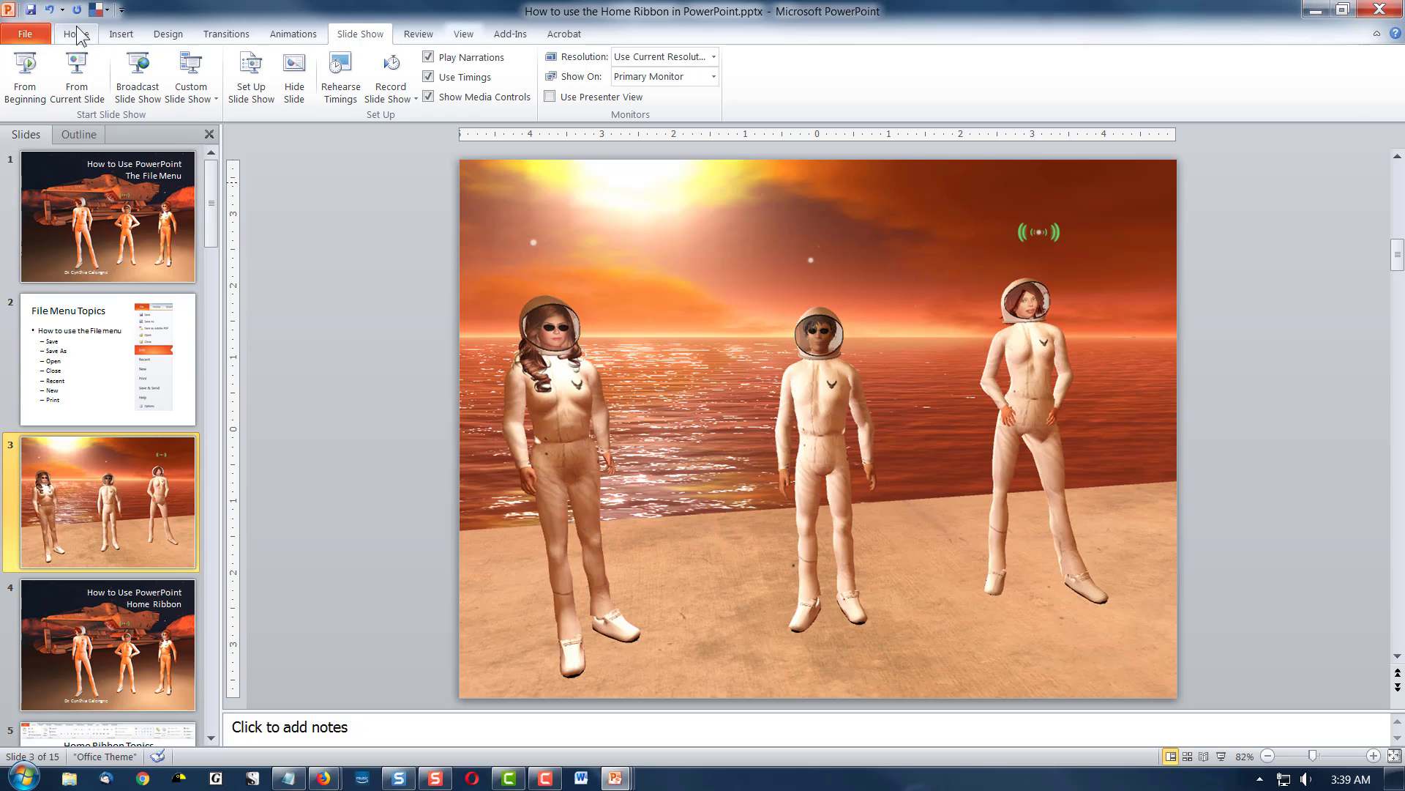
Step: Preview slide 3 of 15 on the Print page, leaving Print All Slides unchanged
left_click(30, 36)
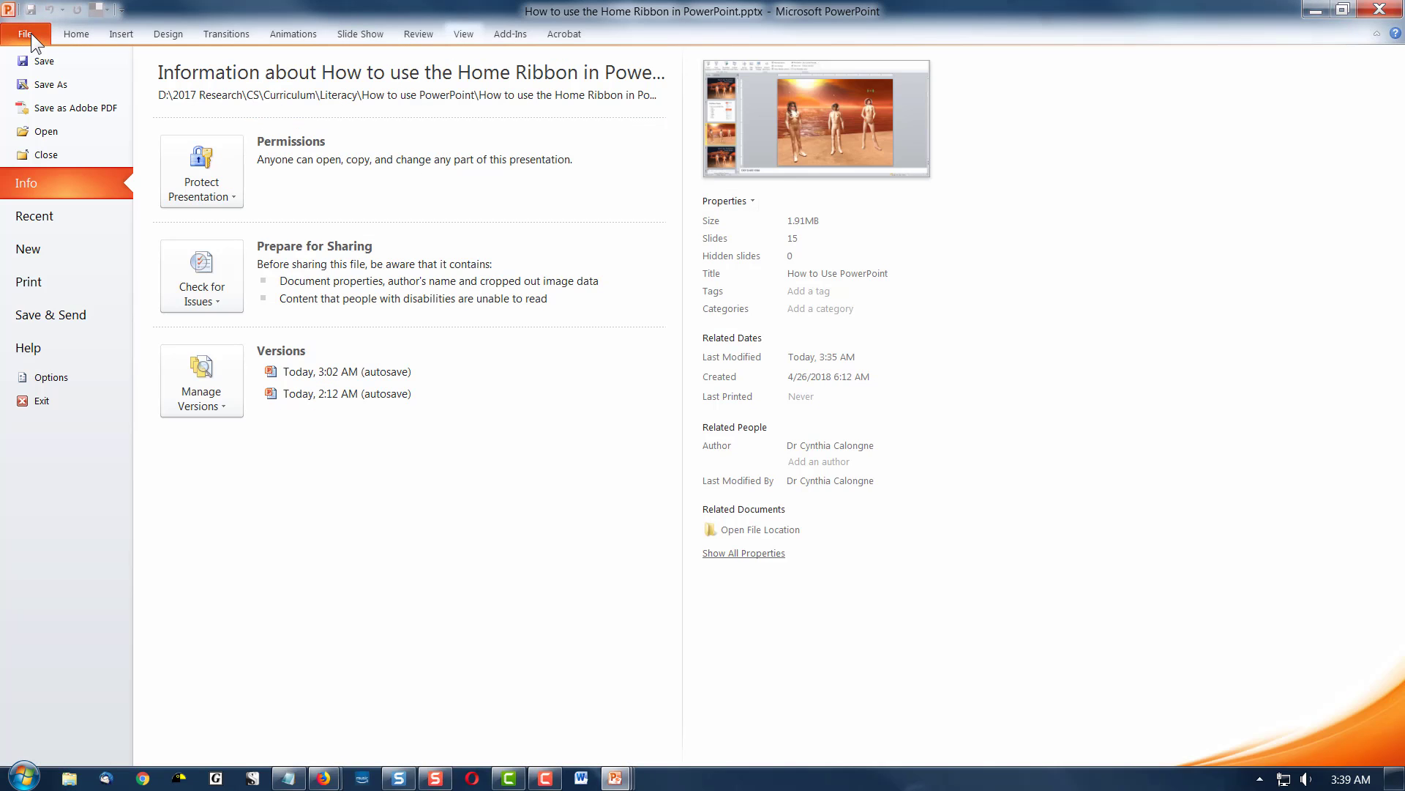
left_click(46, 282)
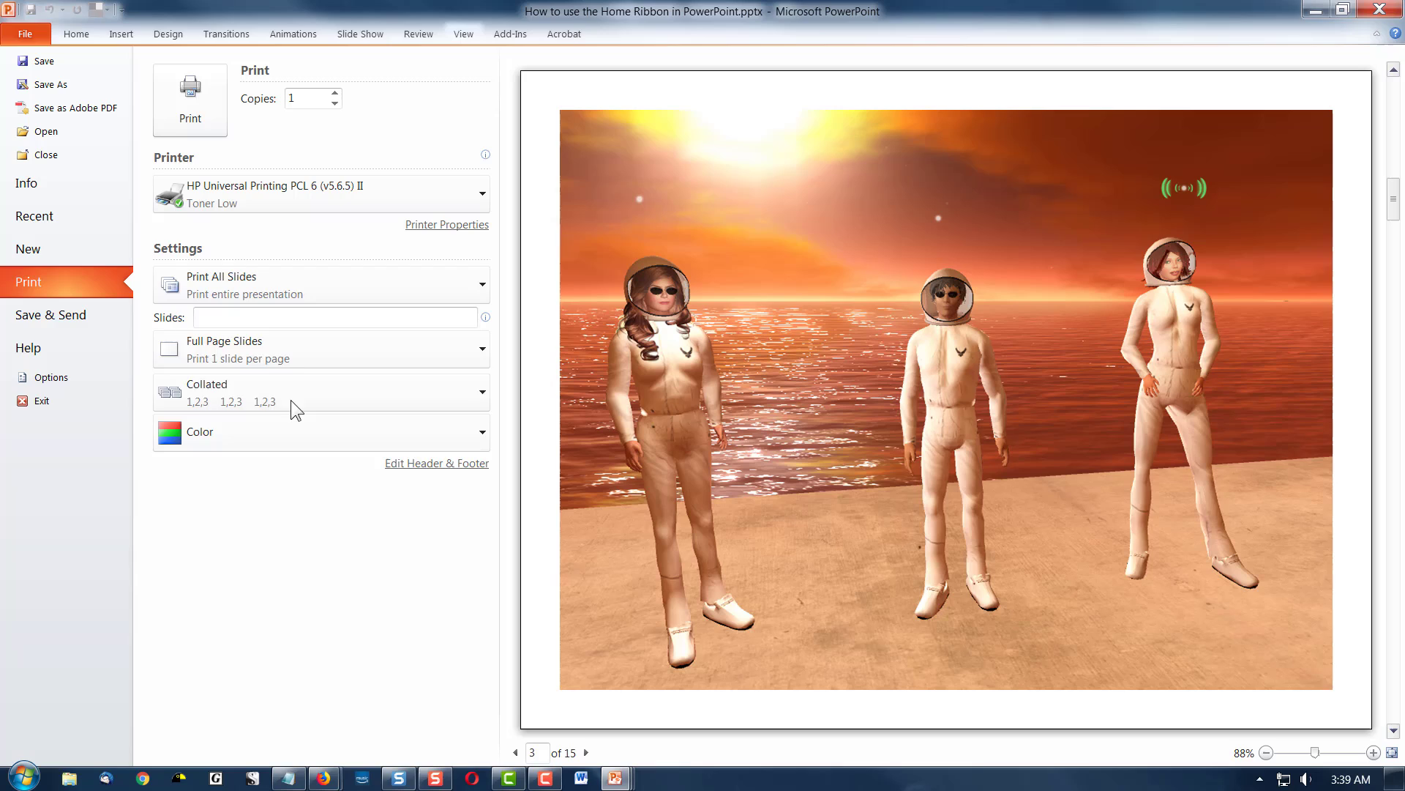
left_click(478, 281)
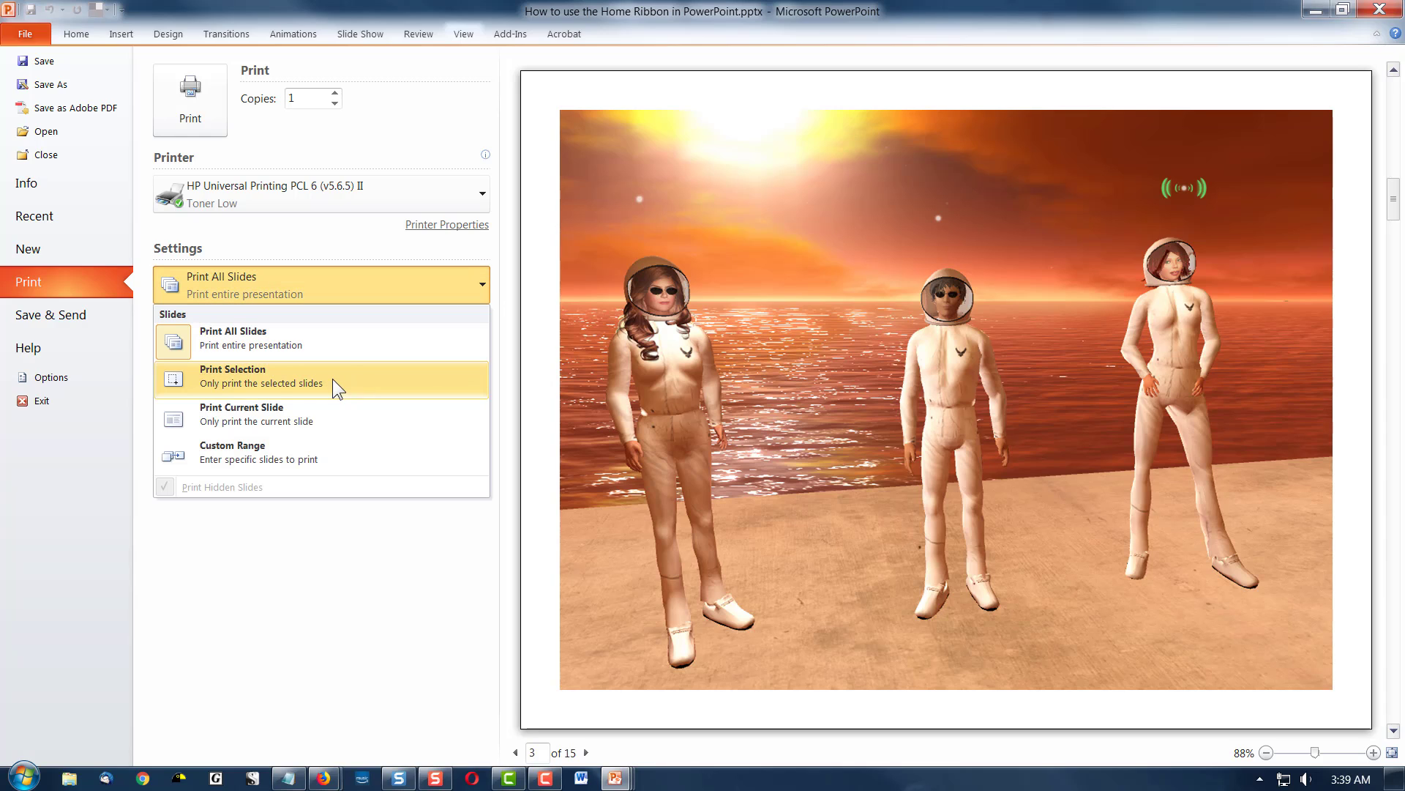
left_click(293, 639)
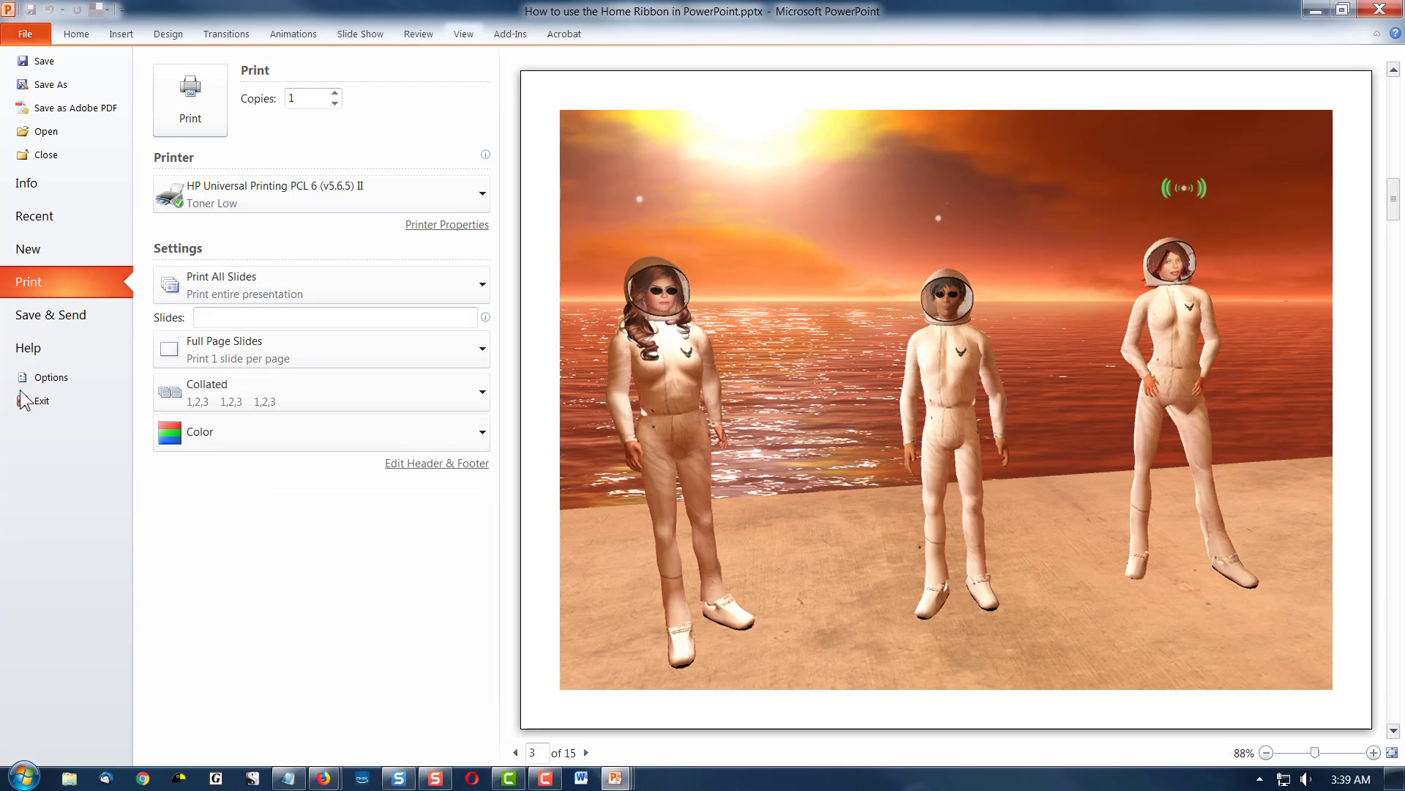
Step: Open the Save & Send page with its e-mail and file type conversion options
left_click(73, 315)
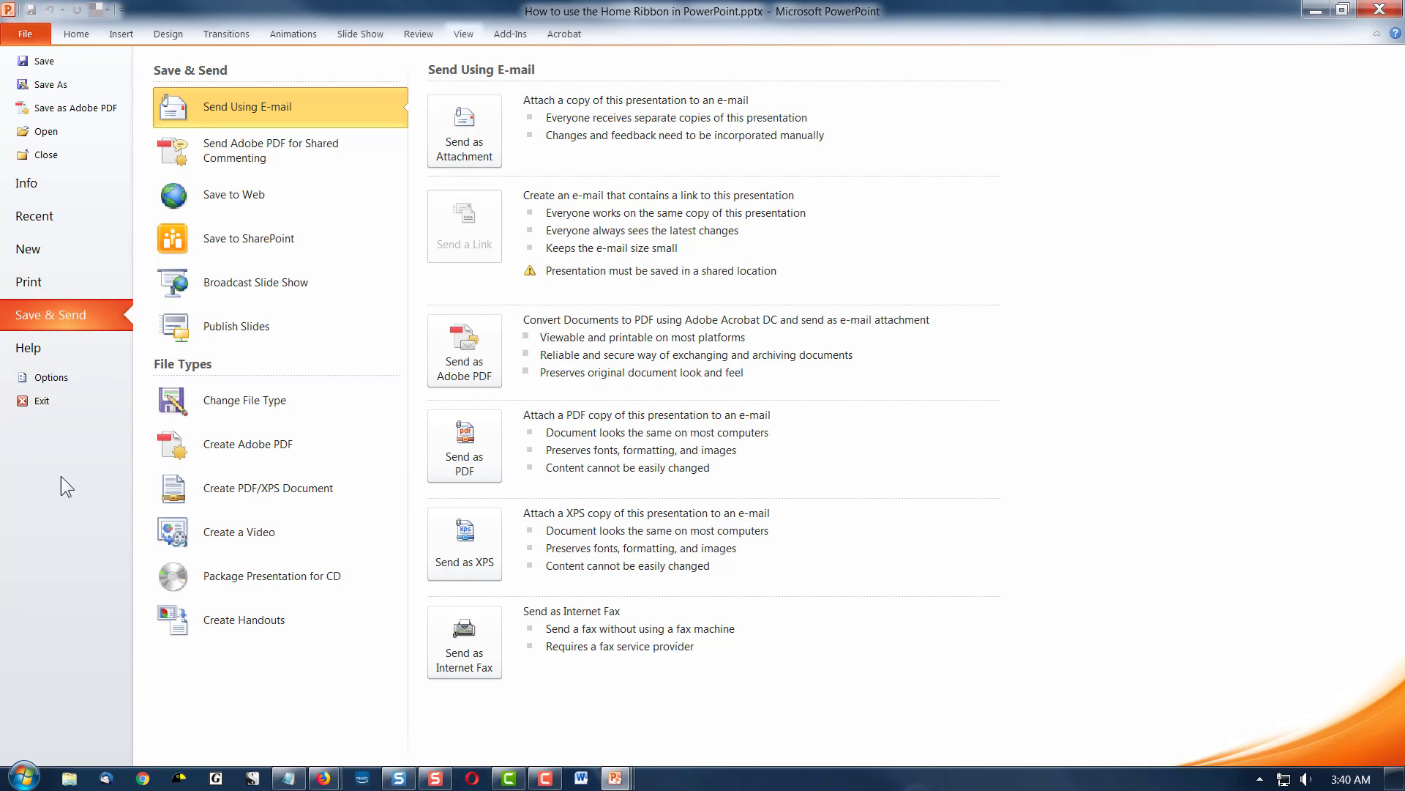
Step: Close Backstage and select slide 2, File Menu Topics, in the editor
left_click(36, 32)
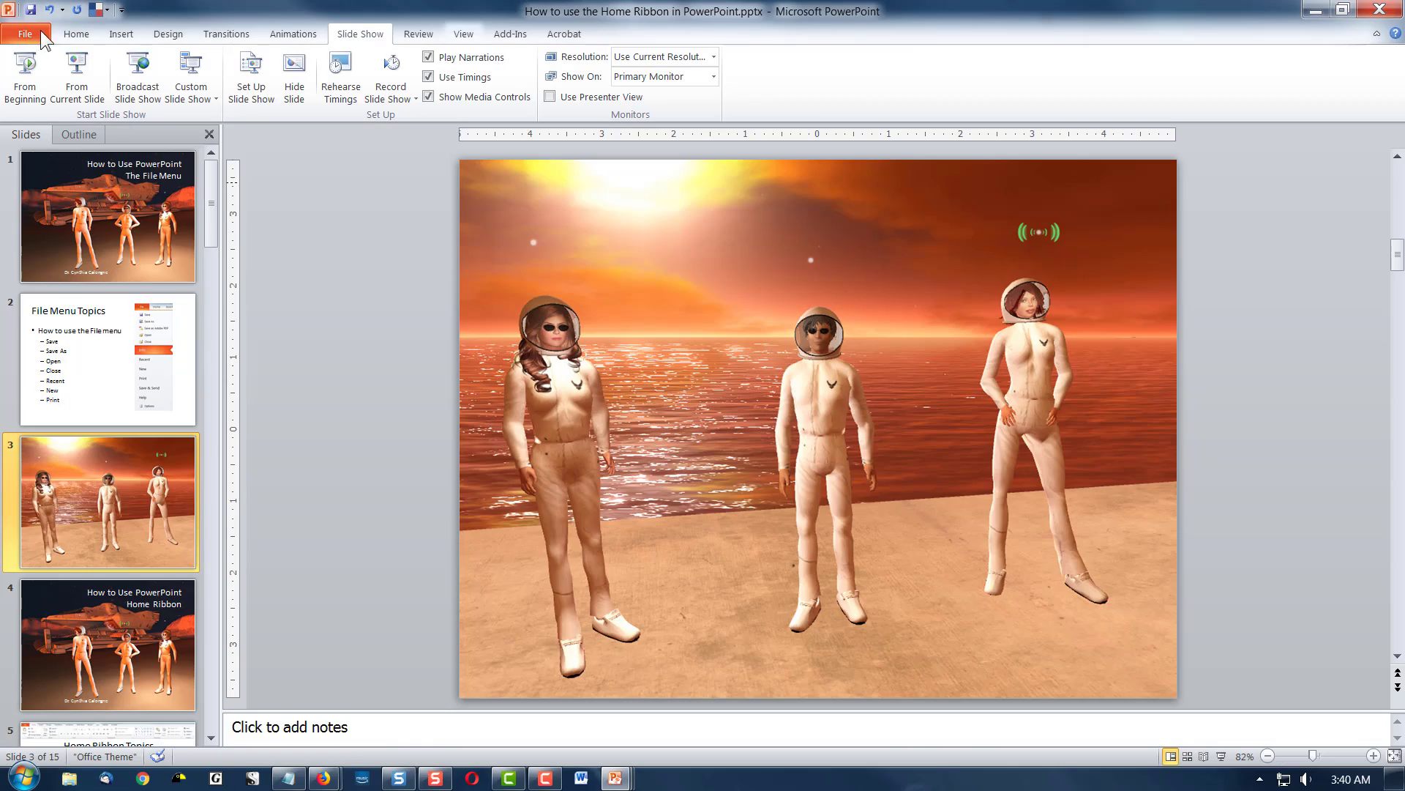
left_click(98, 408)
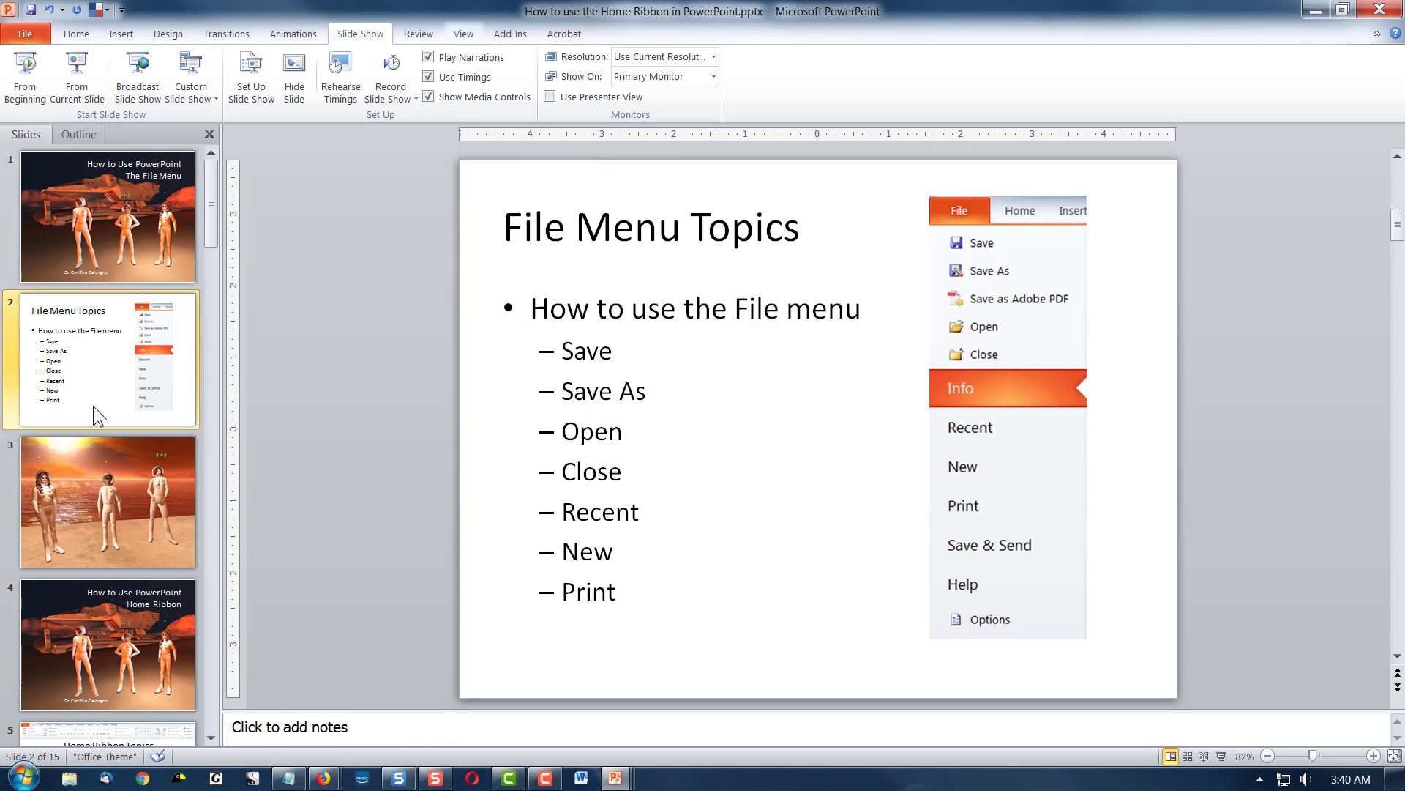